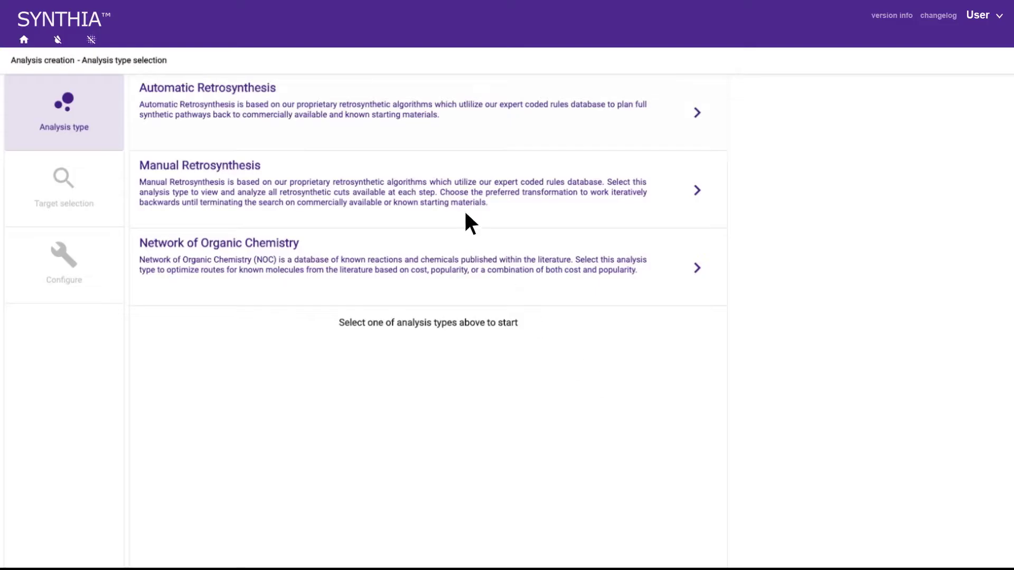
- Launch an automatic retrosynthesis, confirming the target and accepting default scoring and stop conditions
left_click(418, 101)
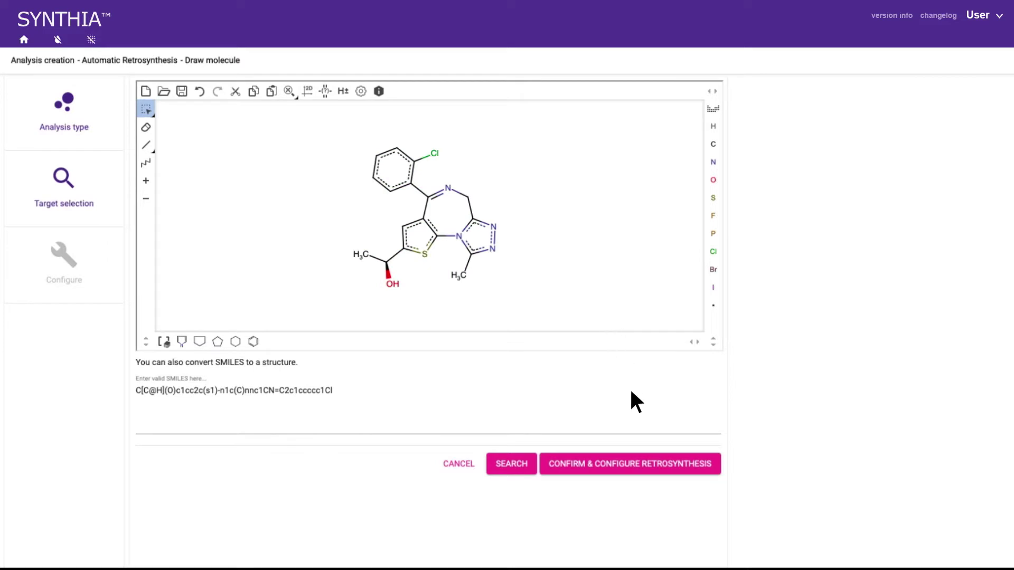
left_click(655, 468)
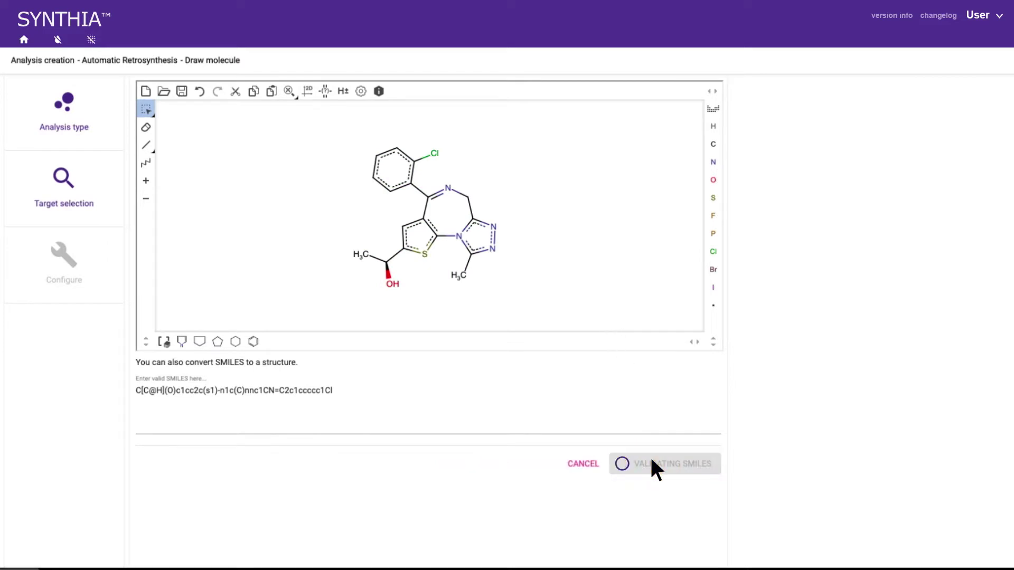
left_click(653, 312)
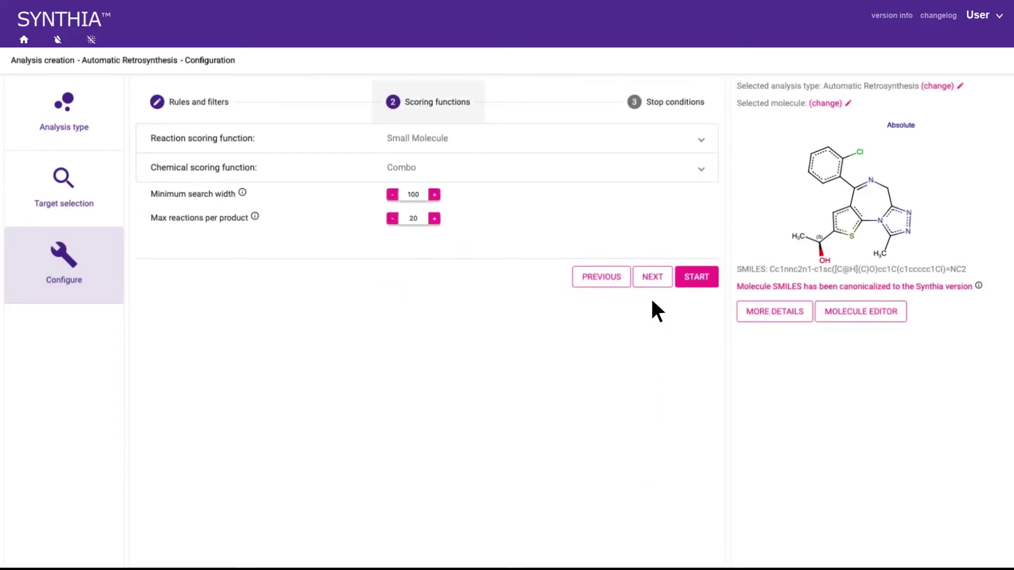
left_click(652, 281)
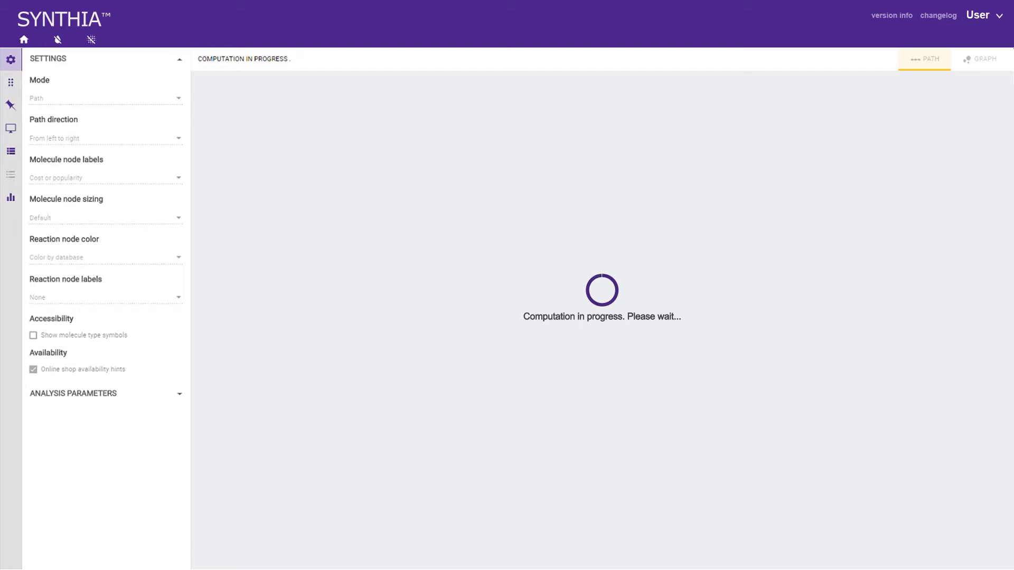
scroll(595, 328, "down", 3)
scroll(595, 329, "down", 4)
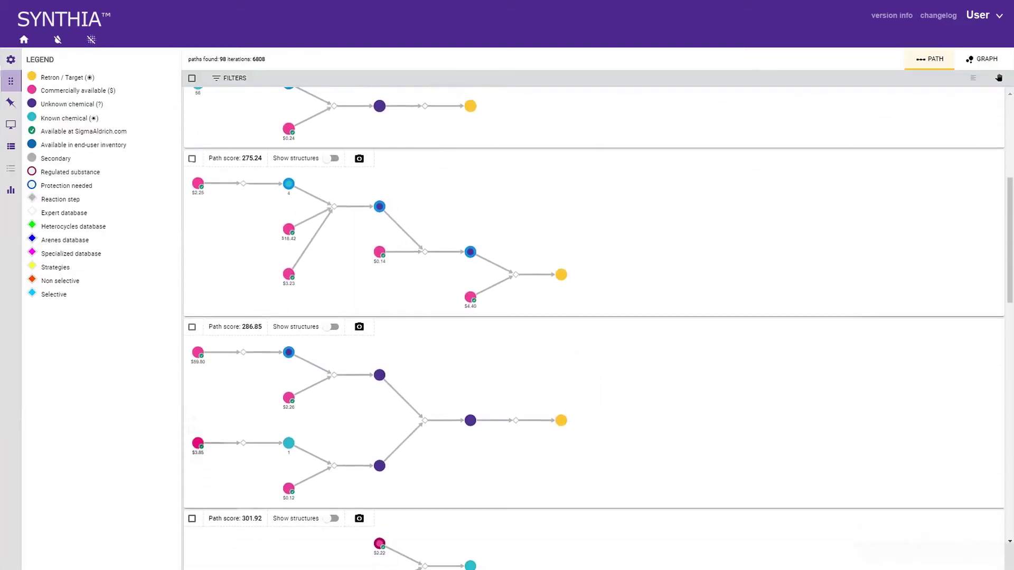
scroll(580, 352, "up", 2)
scroll(581, 350, "up", 4)
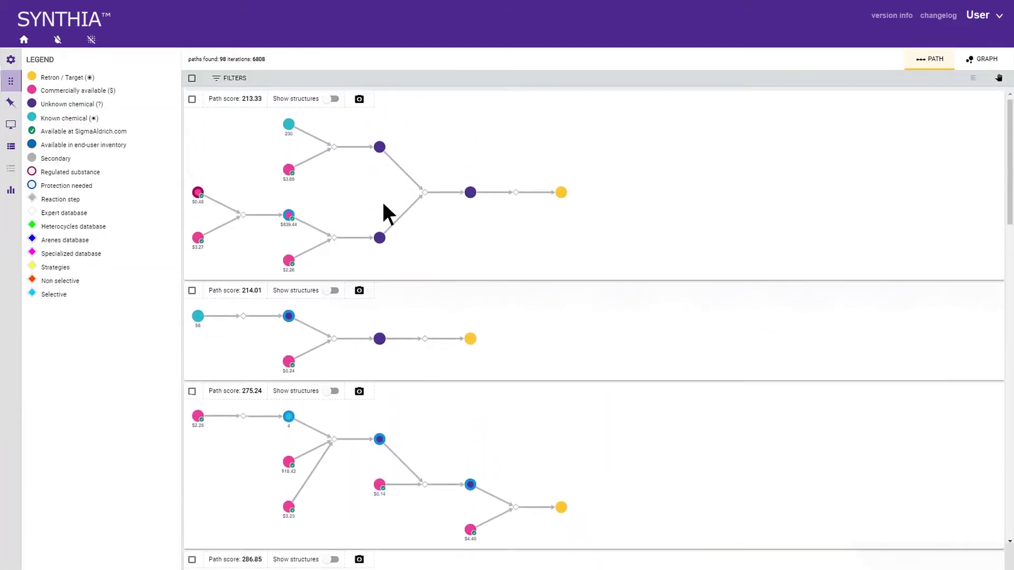
- Filter paths to a maximum of 4 reactions with a capped path score range
left_click(234, 78)
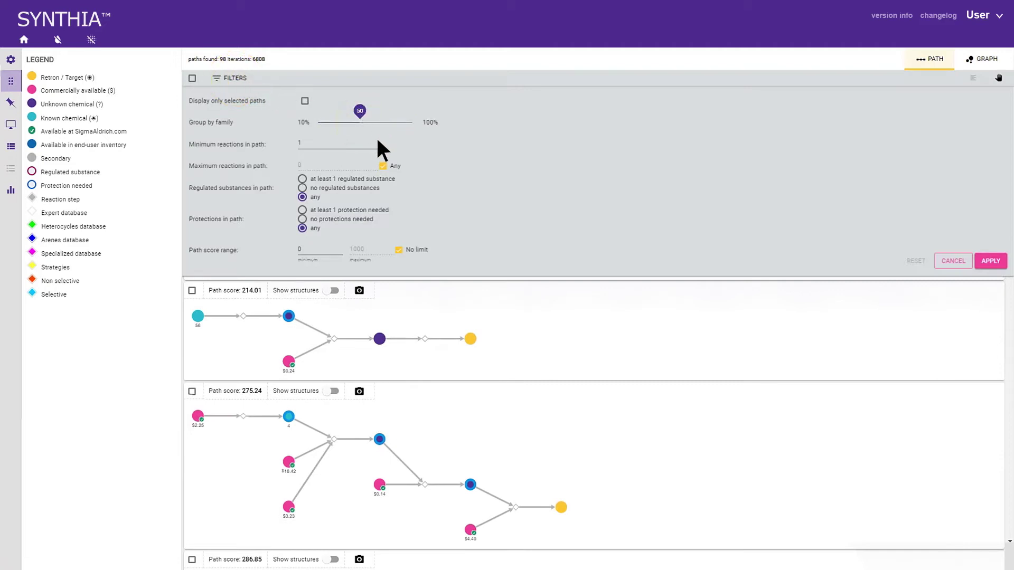
left_click(382, 165)
left_click(351, 170)
type("4")
left_click(398, 250)
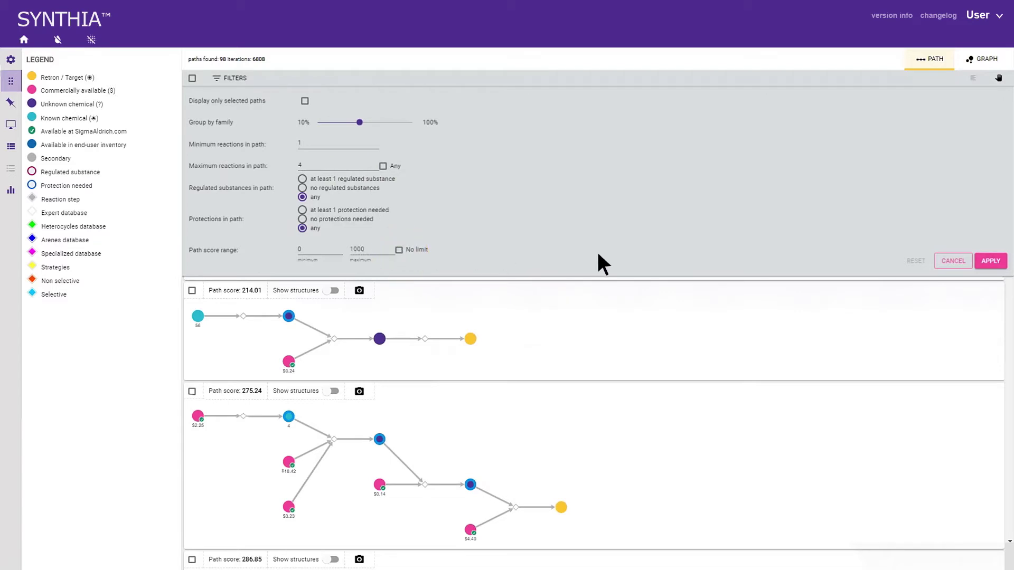
left_click(989, 262)
scroll(689, 201, "down", 1)
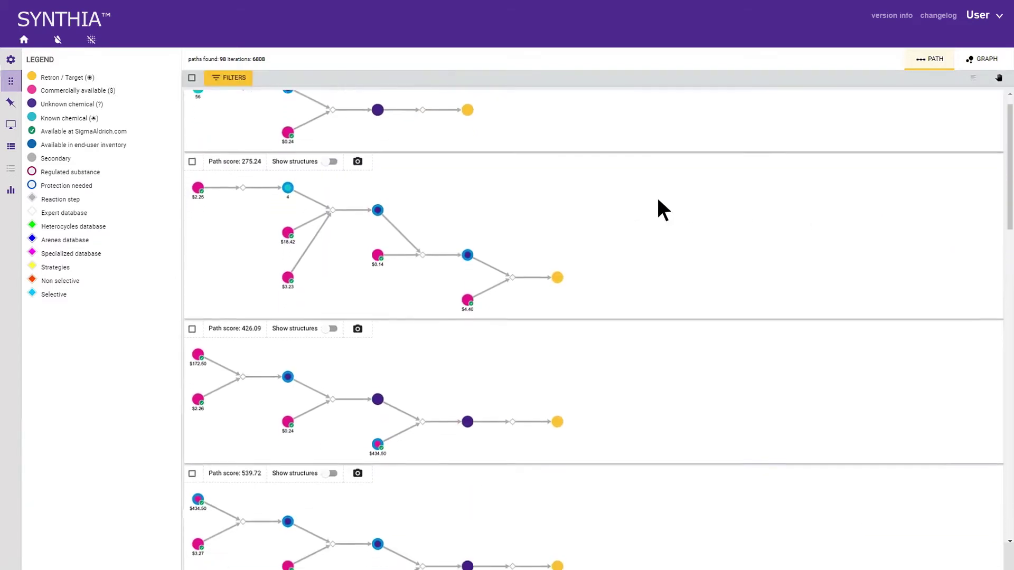
- Show structures for the 275.24 and 426.09 paths, then display results as a network graph
left_click(331, 140)
scroll(327, 141, "down", 2)
scroll(328, 187, "down", 2)
scroll(328, 302, "down", 2)
left_click(328, 329)
scroll(328, 321, "down", 2)
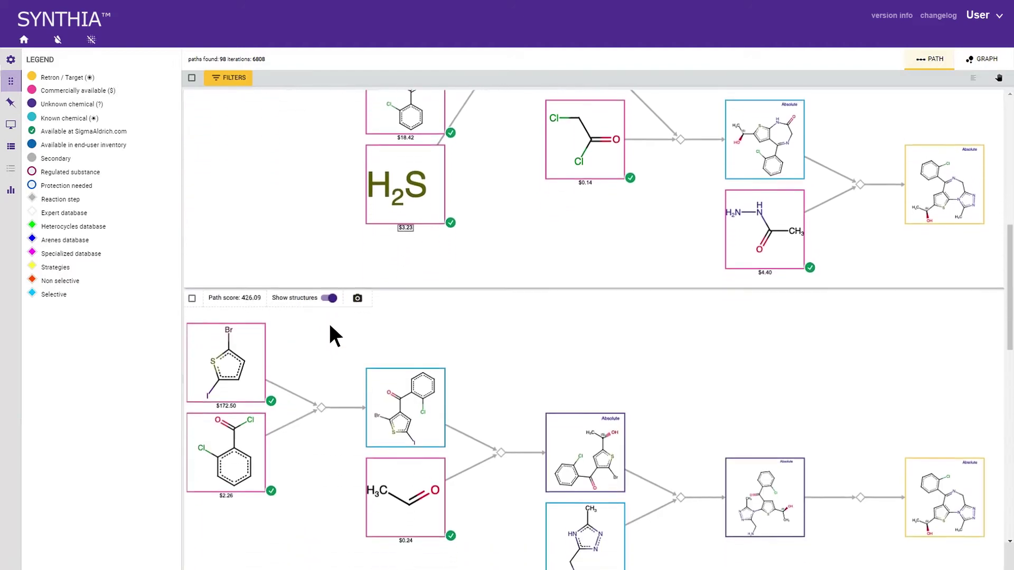
scroll(334, 321, "up", 3)
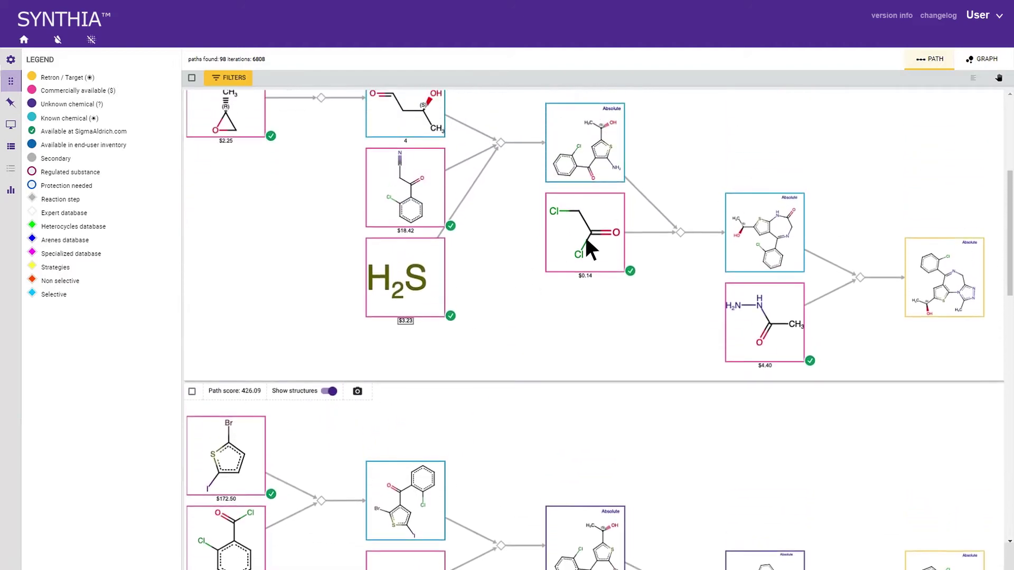
left_click(981, 60)
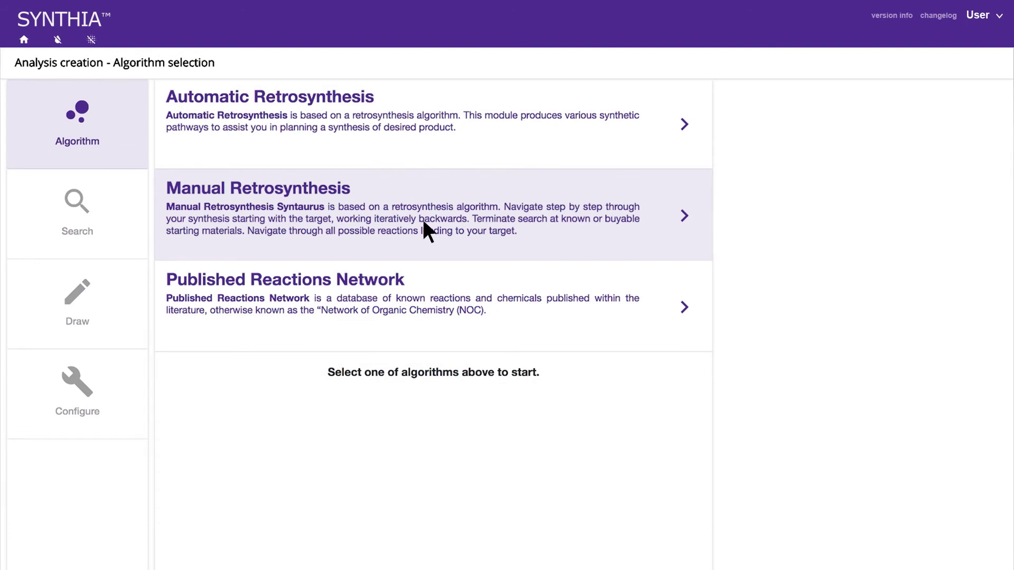
- Start a manual retrosynthesis and expand a precursor node into further branches
left_click(416, 215)
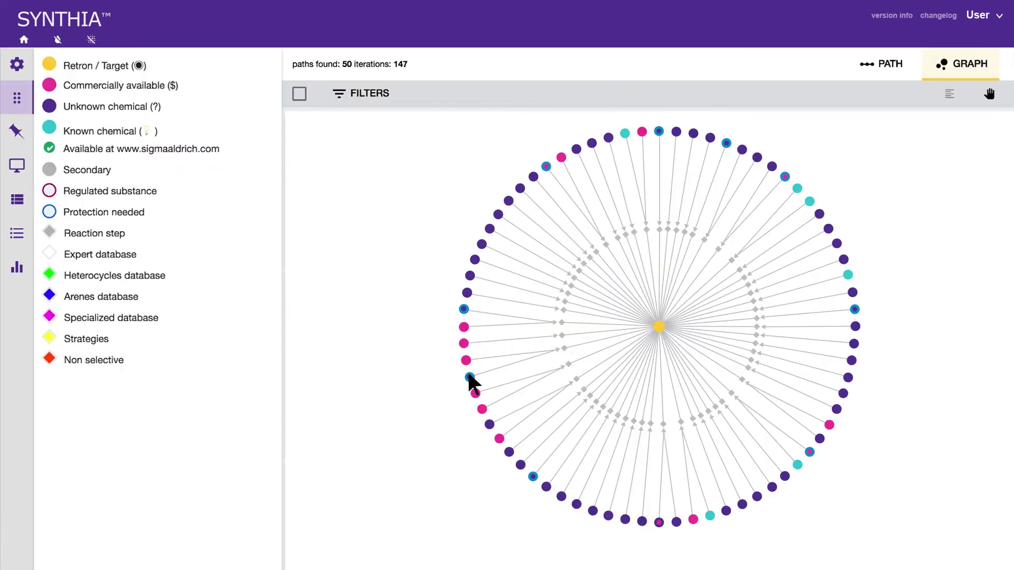
left_click(470, 378)
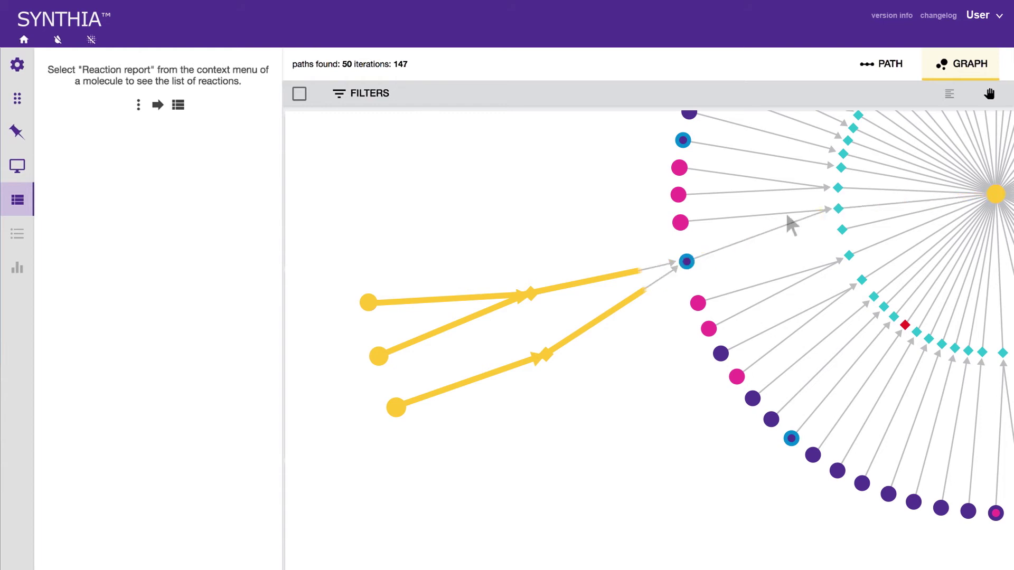
- Review the triazole-forming reaction's details and its protecting-group suggestions
left_click(835, 207)
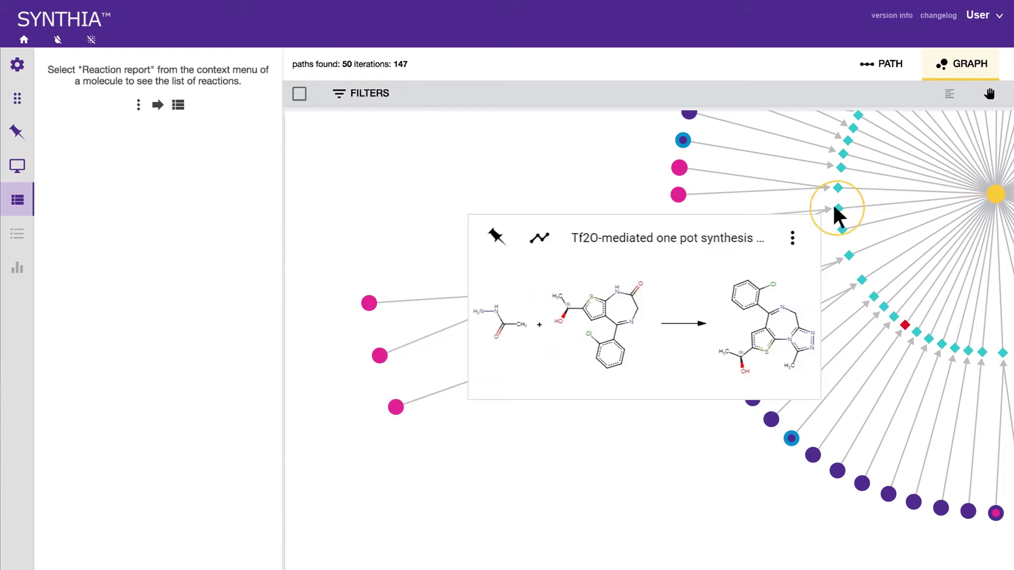
left_click(792, 237)
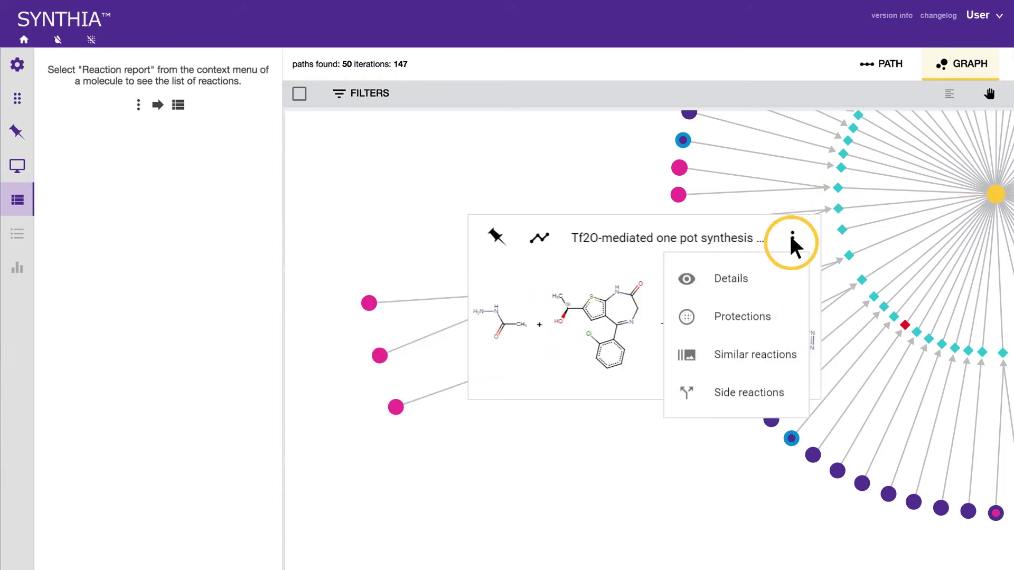
left_click(737, 277)
scroll(538, 324, "down", 3)
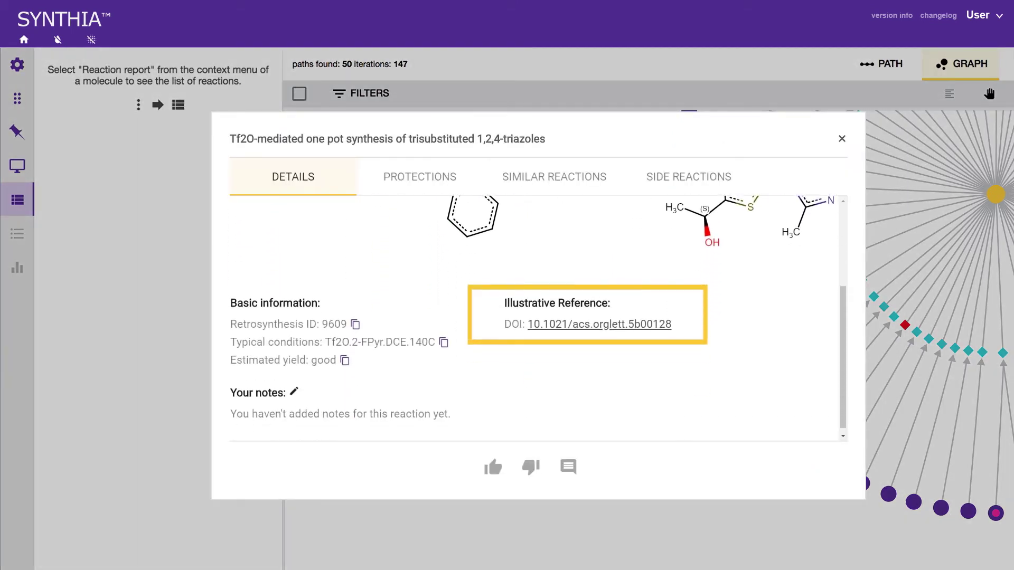
scroll(462, 238, "up", 3)
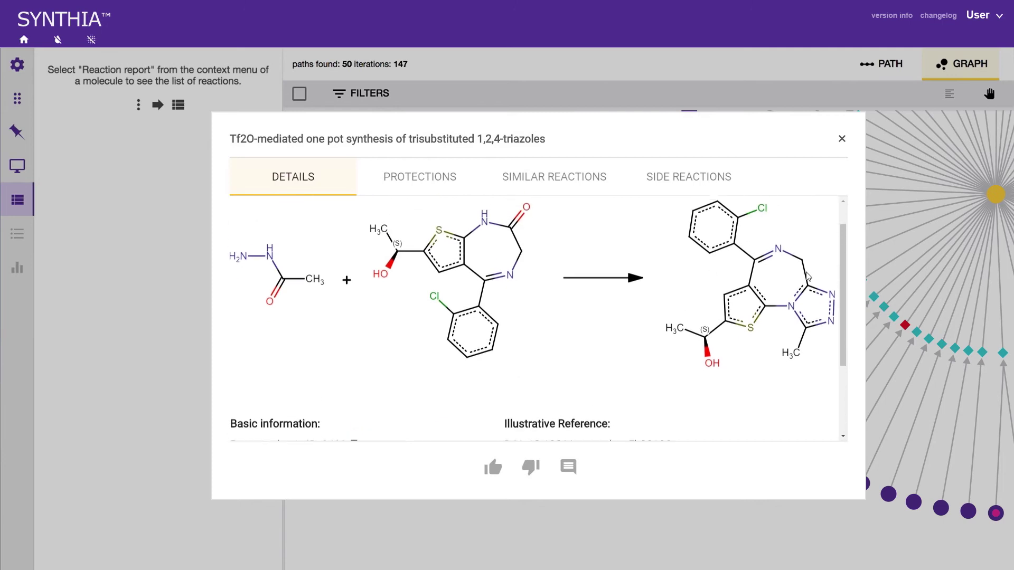
left_click(428, 180)
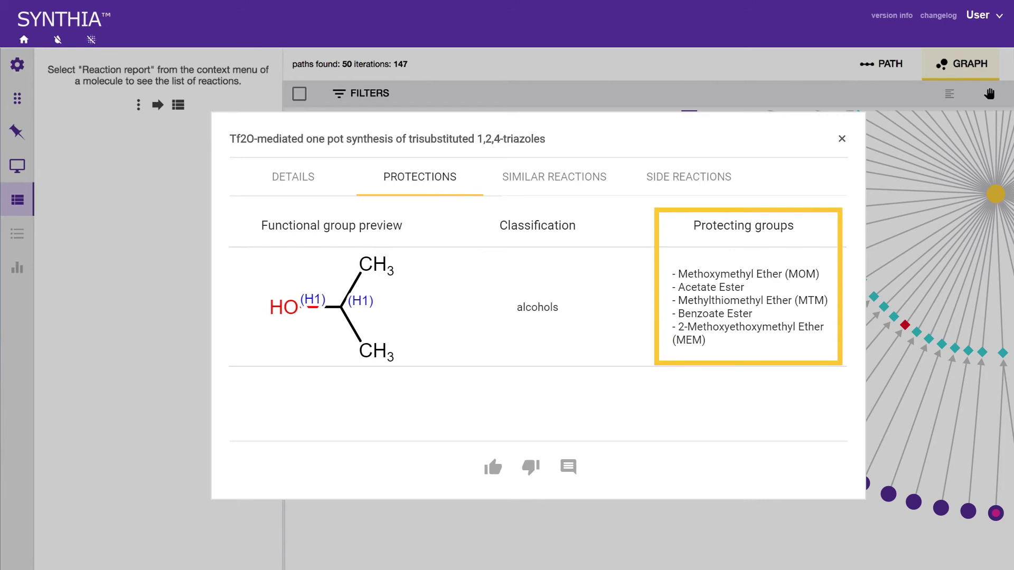
left_click(841, 139)
- Open acetohydrazide's Sigma-Aldrich purchase page from its node
left_click(680, 223)
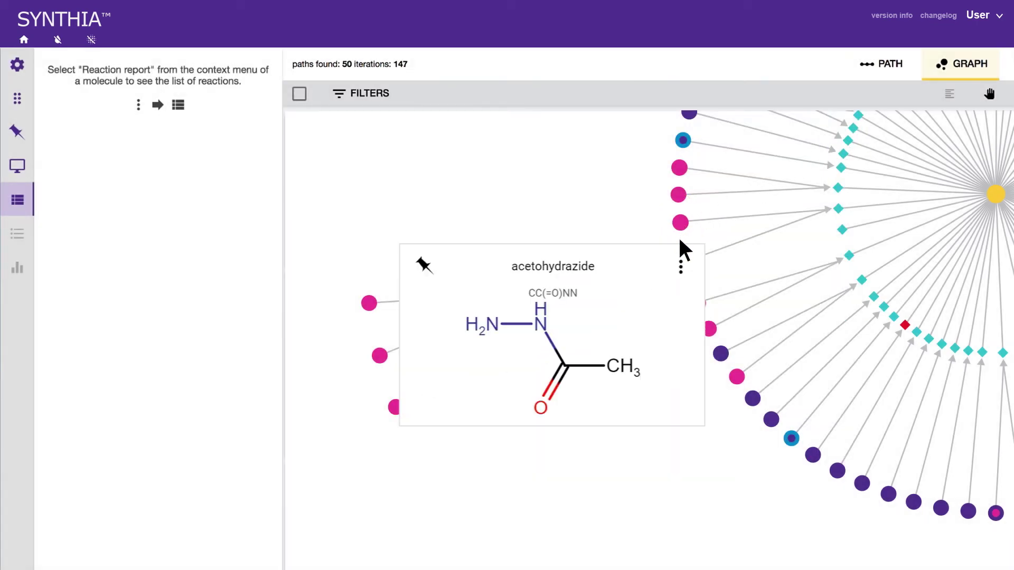
left_click(680, 265)
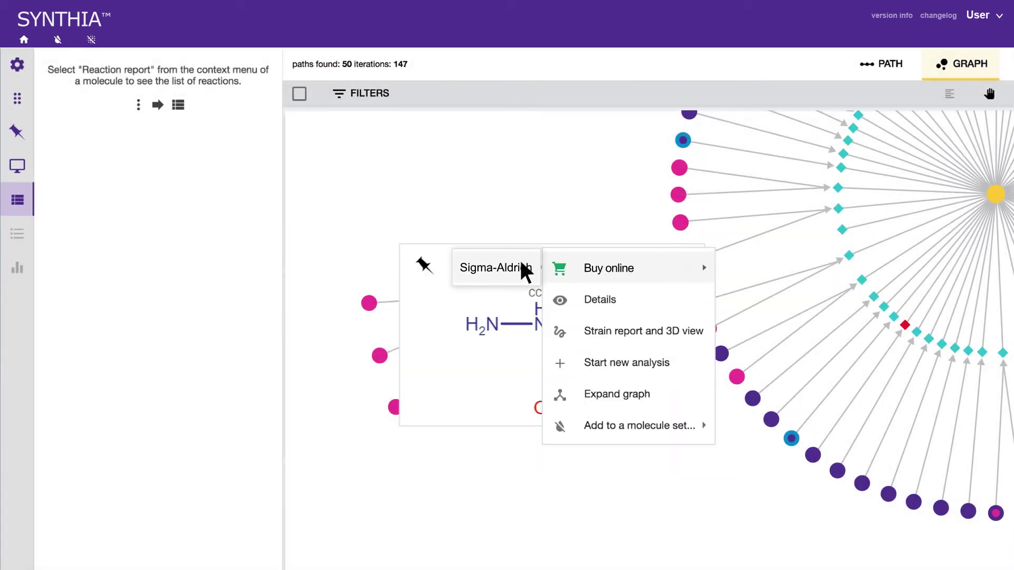
left_click(524, 270)
- Show pricing for Acethydrazide product A8309
left_click(740, 267)
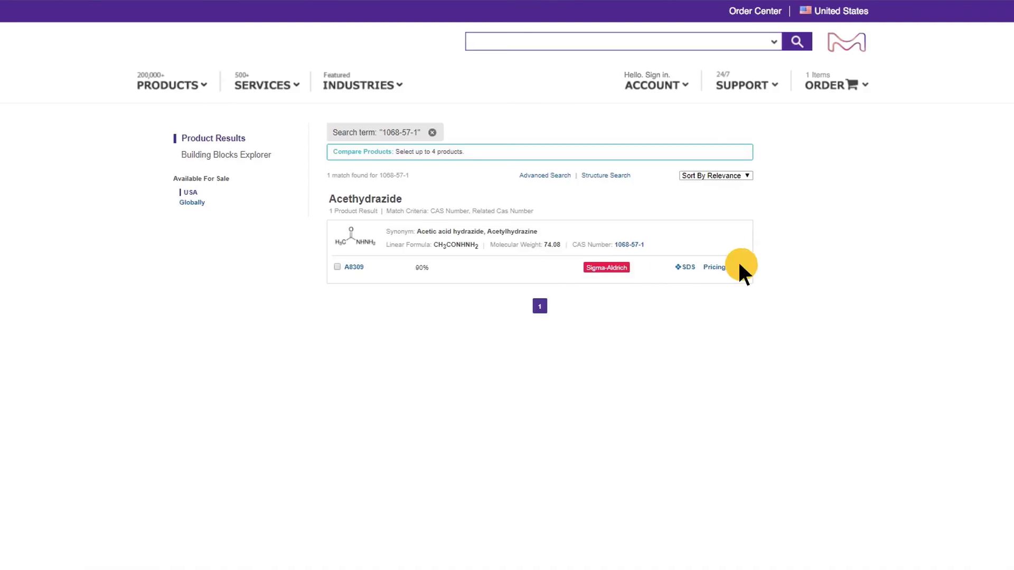